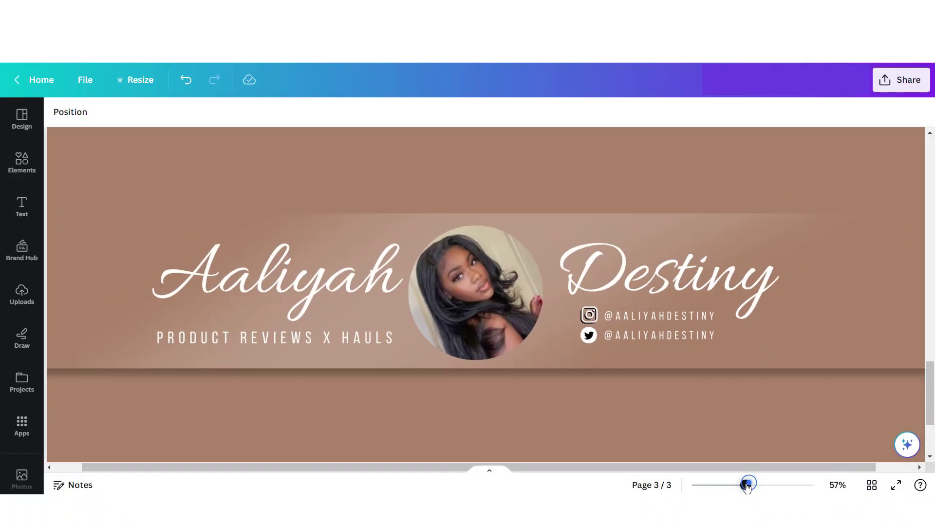
Open the Canva home page, which offers design types including YouTube Banner.
{"action": "left_click_drag", "start_coordinate": [745, 485], "coordinate": [730, 485]}
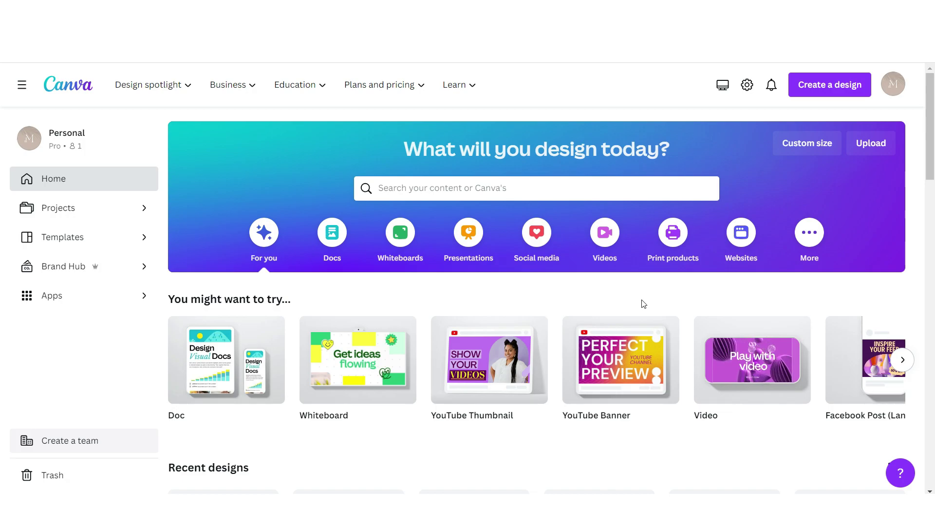
Create a blank YouTube Banner design, then switch to the Google results for 'youtube banner template'.
{"action": "mouse_move", "coordinate": [643, 337]}
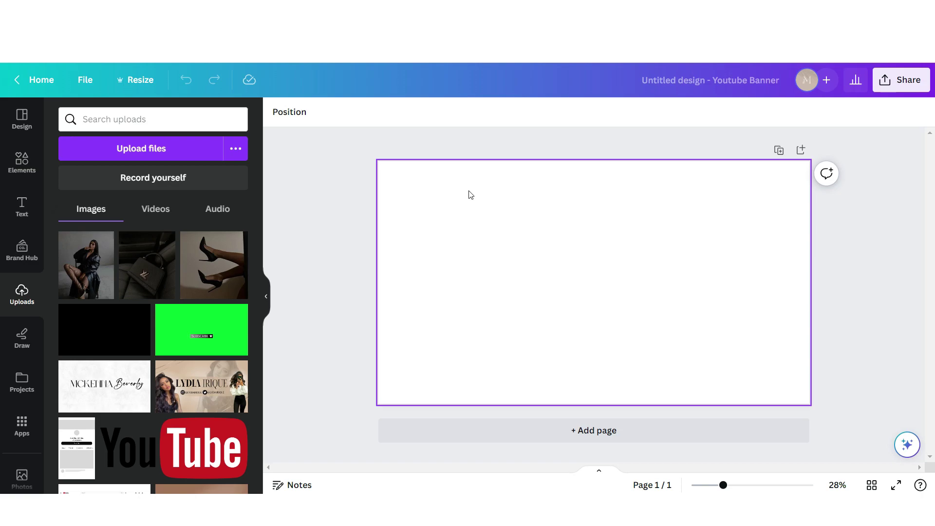
{"action": "key", "text": "ctrl+Tab"}
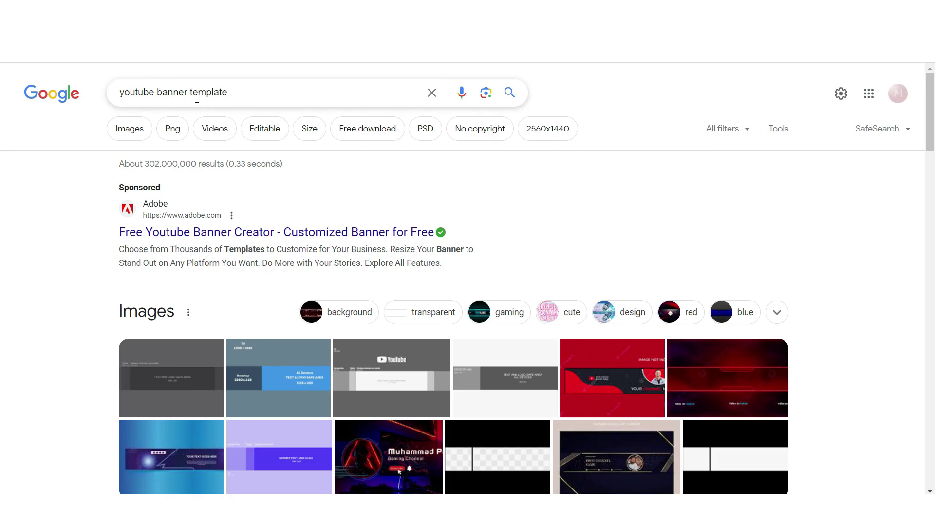
Find the GCFGlobal banner size template in Google Images and save the image.
{"action": "left_click", "coordinate": [129, 129]}
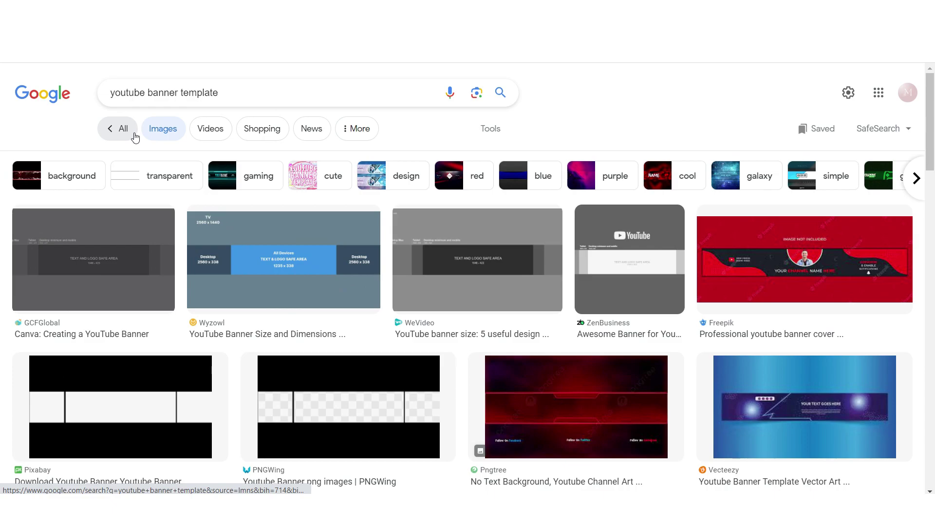
{"action": "left_click", "coordinate": [121, 256]}
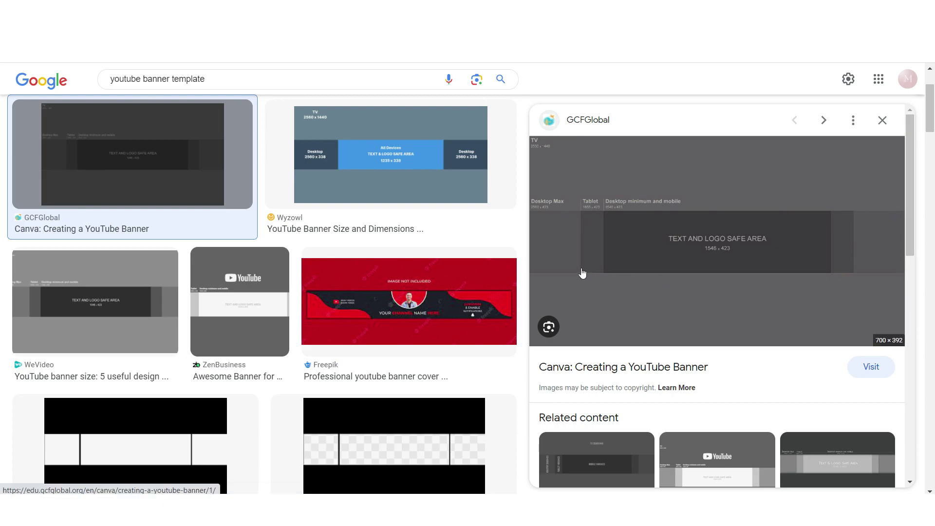
{"action": "right_click", "coordinate": [712, 196]}
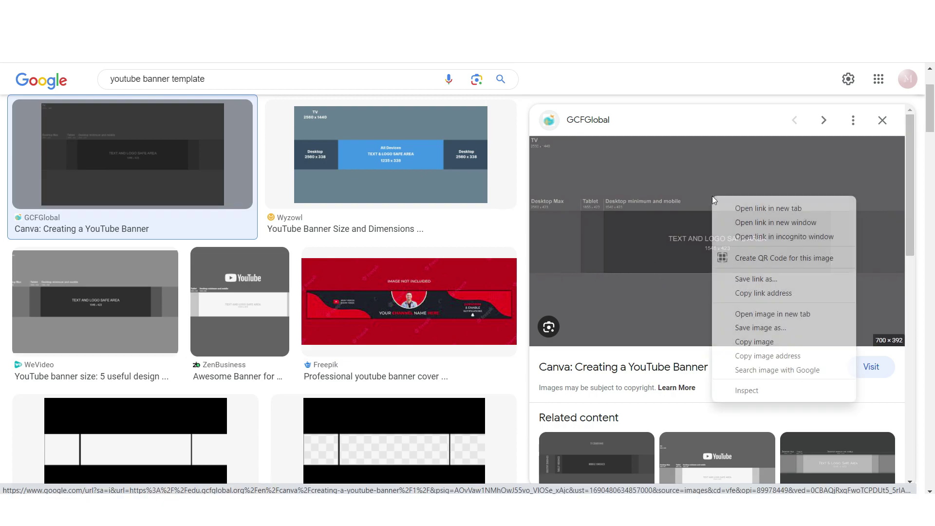
{"action": "left_click", "coordinate": [761, 328]}
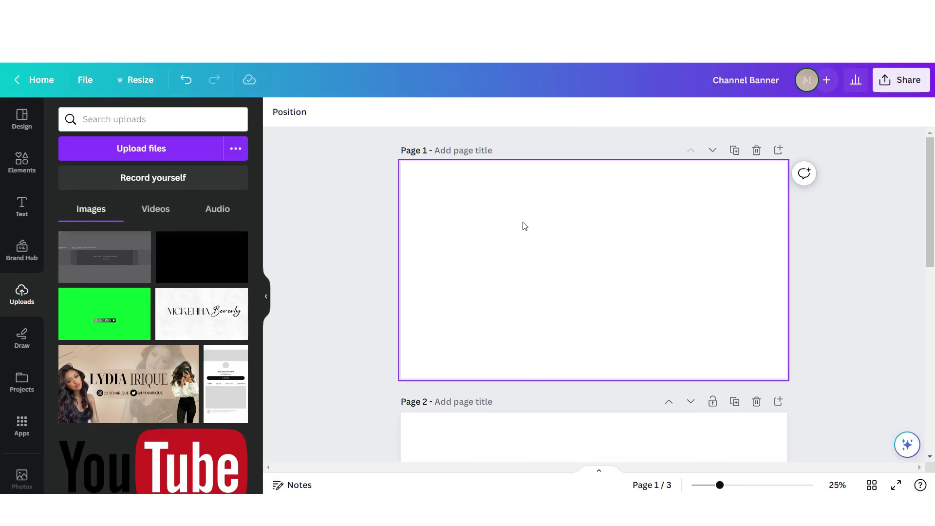
Place the template on page 1, stretch it to full width, trim its top, and lock it.
{"action": "left_click", "coordinate": [149, 241]}
{"action": "left_click_drag", "start_coordinate": [559, 255], "coordinate": [479, 210]}
{"action": "left_click_drag", "start_coordinate": [631, 291], "coordinate": [768, 303]}
{"action": "left_click_drag", "start_coordinate": [670, 165], "coordinate": [670, 239]}
{"action": "left_click", "coordinate": [582, 112]}
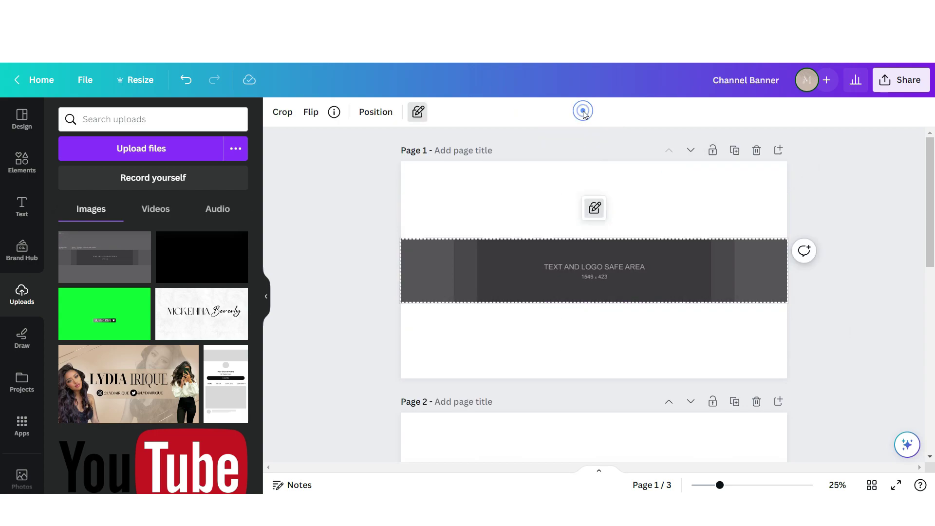
{"action": "left_click", "coordinate": [511, 207]}
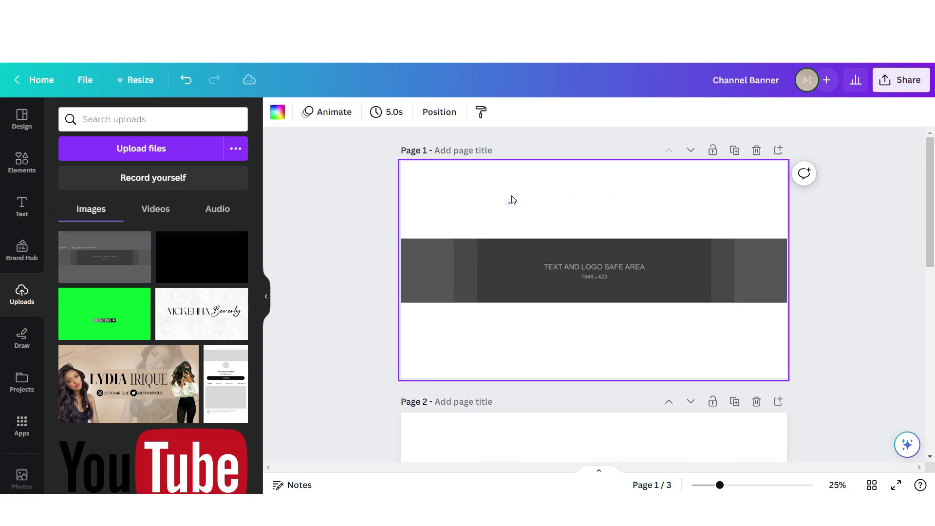
{"action": "left_click", "coordinate": [370, 203]}
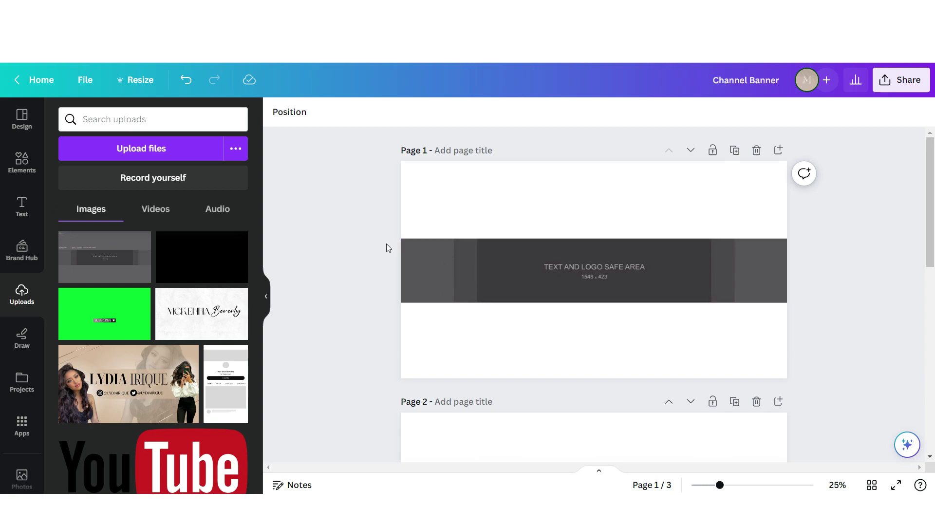
Add a square with sharp corners, colour it brown, and stretch it across the banner strip.
{"action": "left_click", "coordinate": [21, 162]}
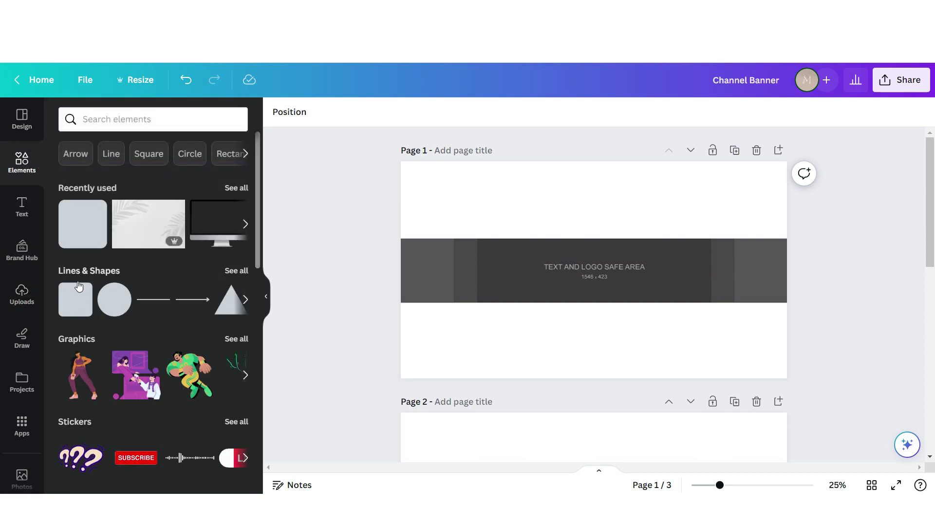
{"action": "left_click", "coordinate": [78, 288]}
{"action": "left_click_drag", "start_coordinate": [564, 237], "coordinate": [498, 172]}
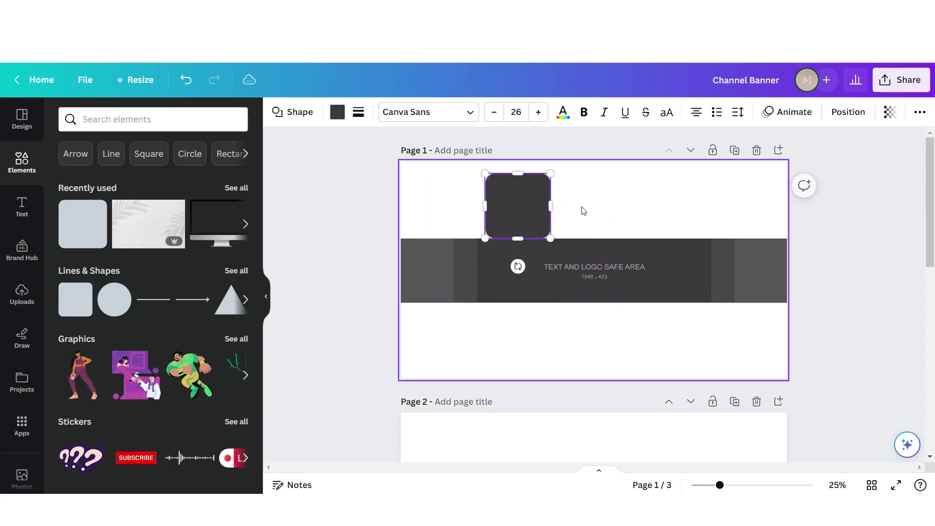
{"action": "left_click", "coordinate": [360, 119]}
{"action": "left_click", "coordinate": [357, 223]}
{"action": "left_click", "coordinate": [624, 190]}
{"action": "left_click", "coordinate": [548, 196]}
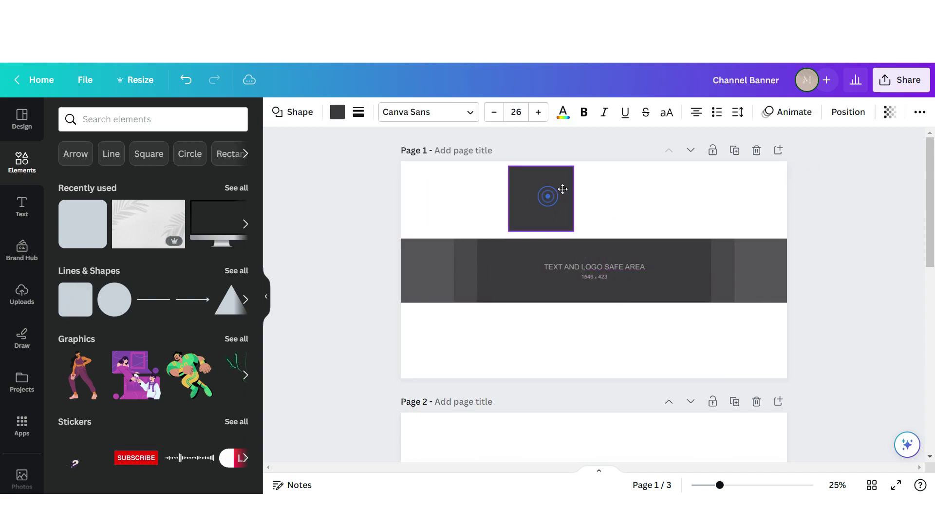
{"action": "left_click", "coordinate": [339, 118]}
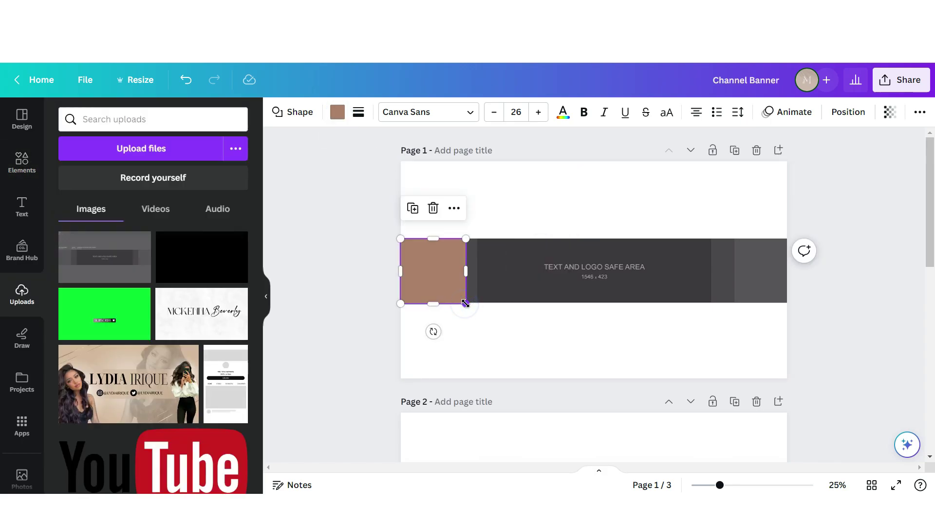
{"action": "left_click_drag", "start_coordinate": [463, 302], "coordinate": [776, 305]}
{"action": "mouse_move", "coordinate": [757, 239]}
{"action": "left_mouse_down"}
{"action": "mouse_move", "coordinate": [756, 247]}
{"action": "mouse_move", "coordinate": [757, 239]}
{"action": "left_mouse_up"}
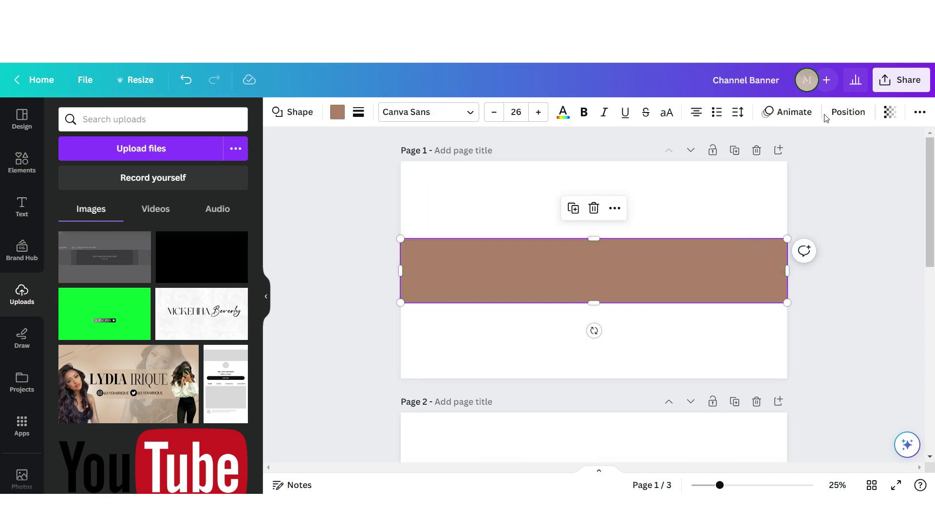
Send the brown rectangle to the back, delete the safe-area template, and lock the rectangle.
{"action": "left_click", "coordinate": [847, 112]}
{"action": "left_click", "coordinate": [209, 168]}
{"action": "left_click", "coordinate": [338, 184]}
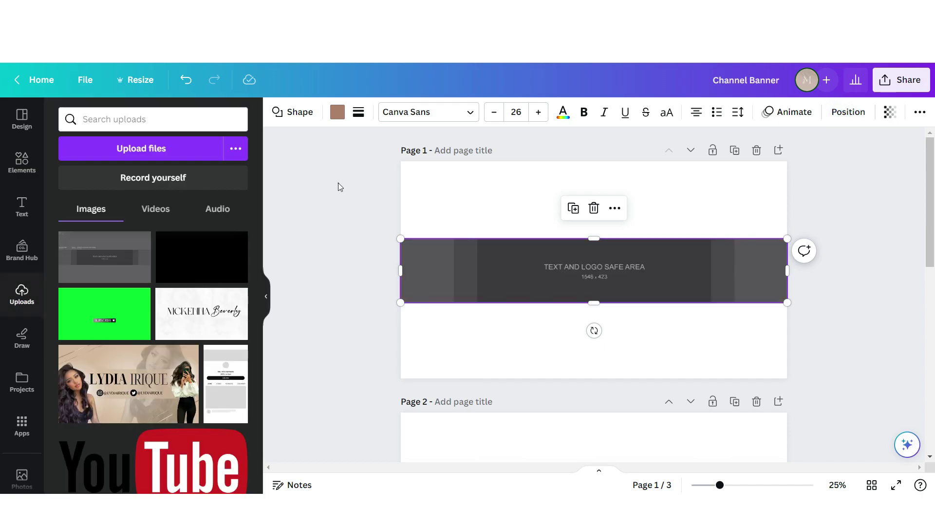
{"action": "left_click", "coordinate": [448, 256]}
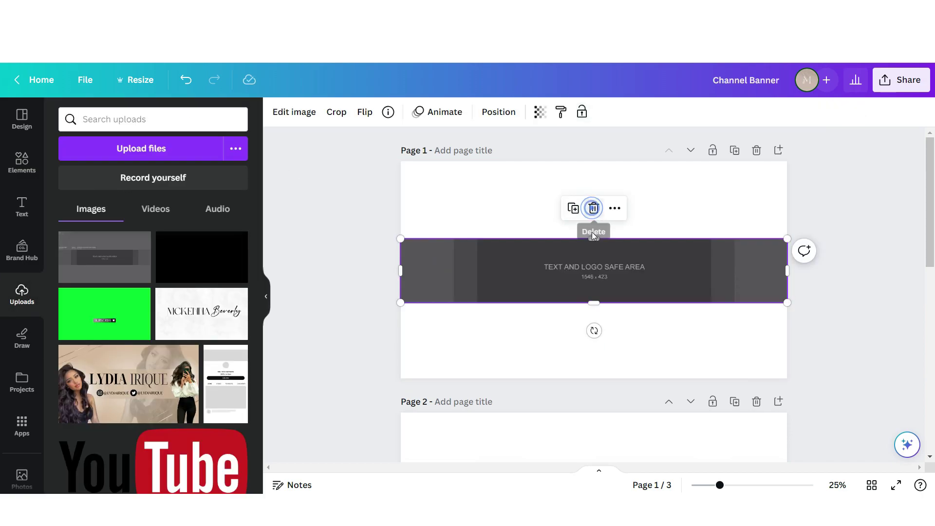
{"action": "left_click", "coordinate": [593, 208]}
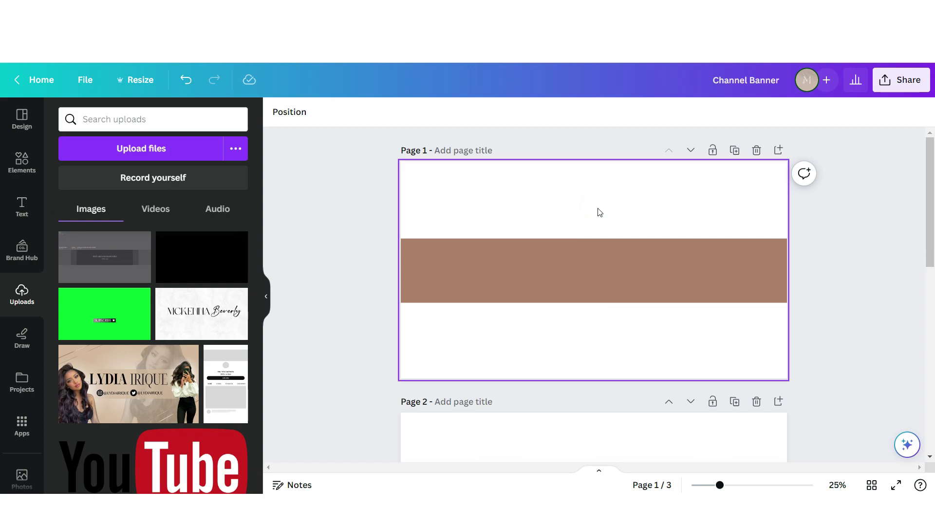
{"action": "left_click", "coordinate": [610, 260]}
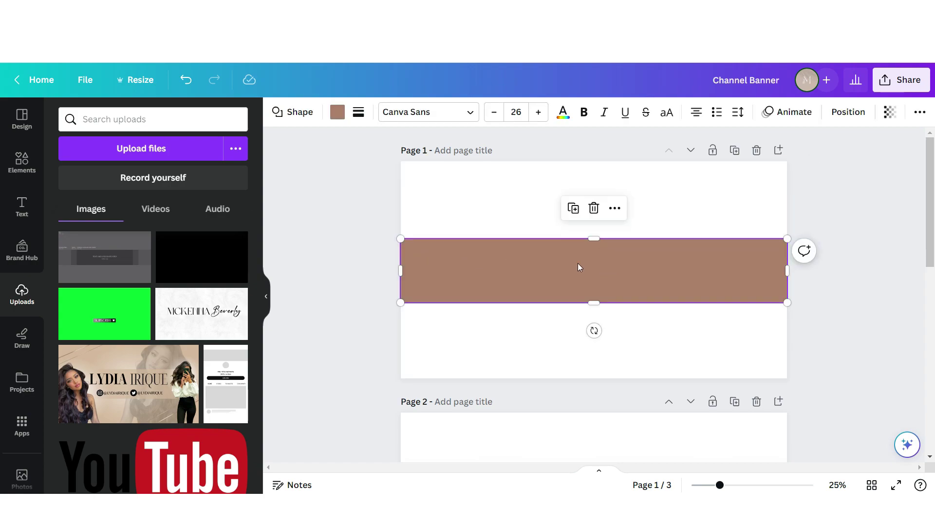
{"action": "left_click", "coordinate": [920, 112]}
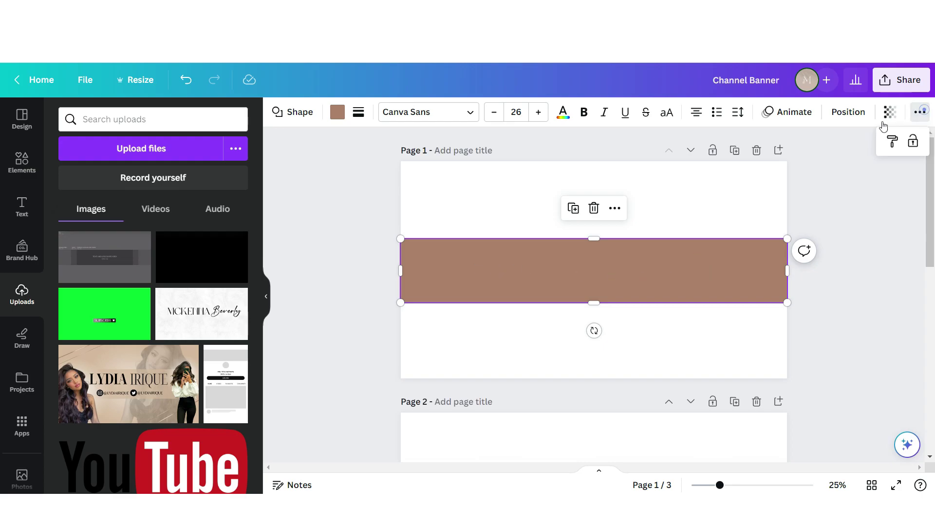
{"action": "left_click", "coordinate": [920, 145]}
Add the white fade graphic over the strip, tilt it about -20°, set transparency ~30, and lock it.
{"action": "left_click", "coordinate": [677, 207]}
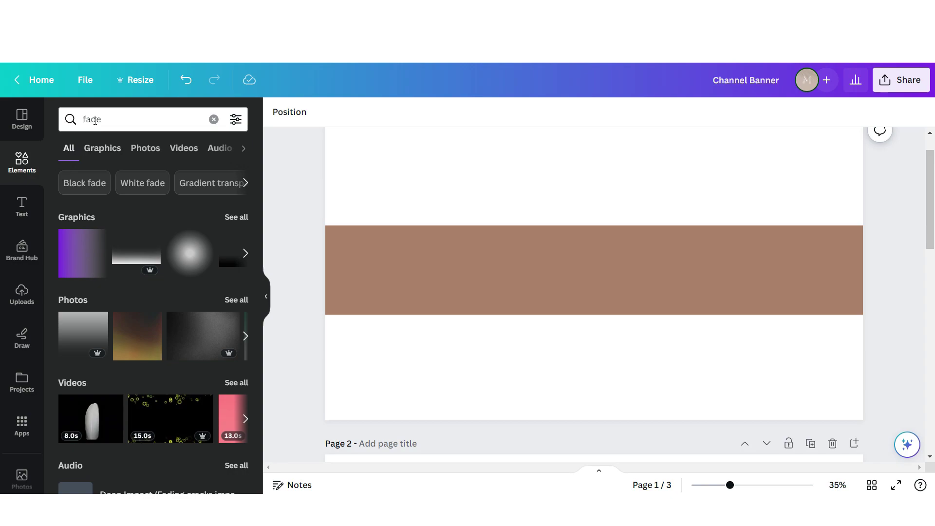
{"action": "left_click", "coordinate": [102, 148]}
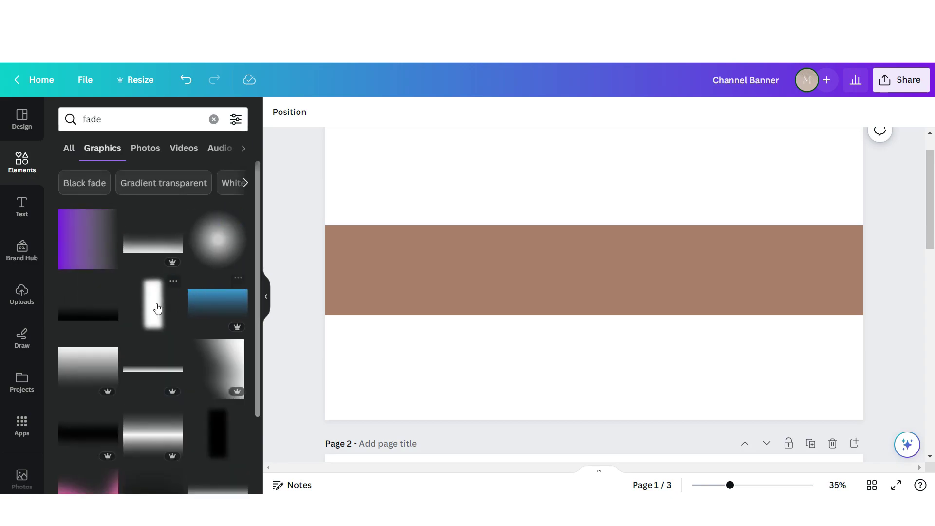
{"action": "left_click", "coordinate": [159, 312]}
{"action": "left_click_drag", "start_coordinate": [578, 259], "coordinate": [571, 175]}
{"action": "left_click_drag", "start_coordinate": [674, 184], "coordinate": [670, 232]}
{"action": "left_click", "coordinate": [540, 111]}
{"action": "left_click_drag", "start_coordinate": [517, 159], "coordinate": [453, 158]}
{"action": "left_click", "coordinate": [871, 287]}
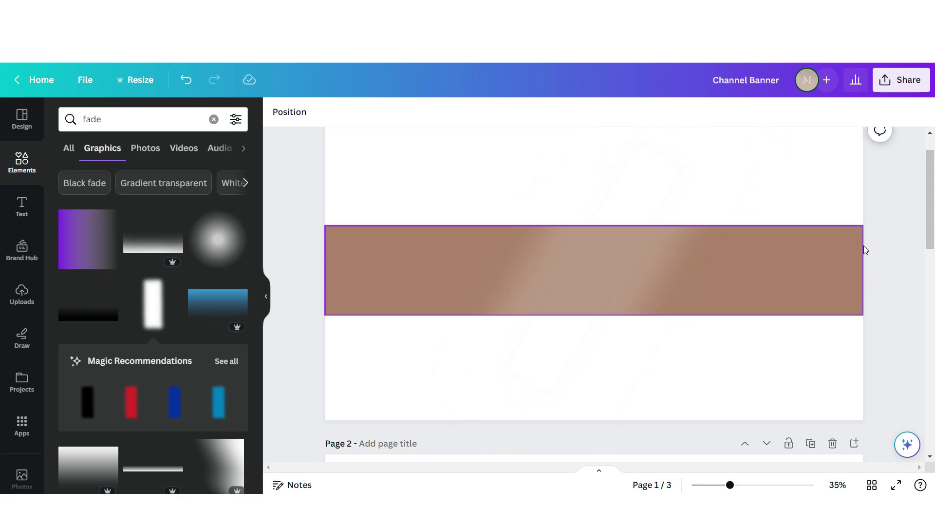
{"action": "left_click", "coordinate": [718, 214]}
{"action": "left_click", "coordinate": [587, 113]}
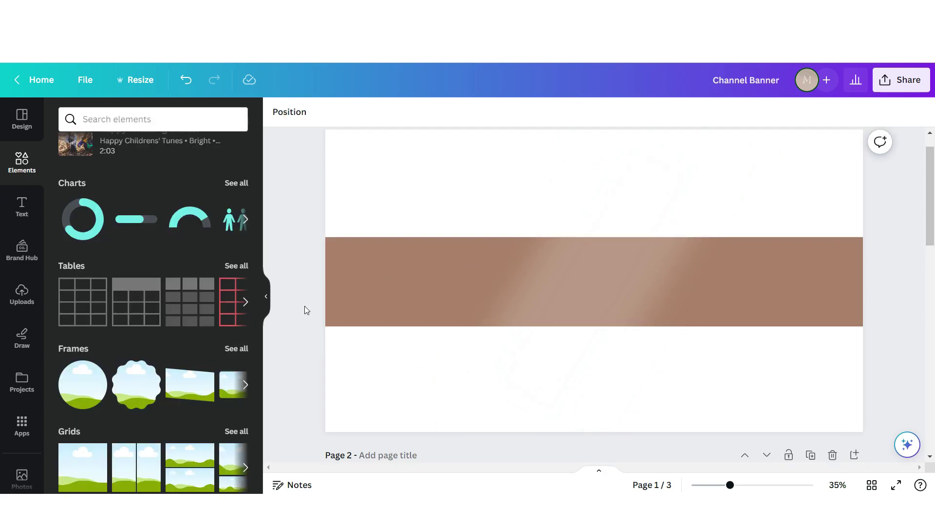
Add a circle frame, shrink it onto the centre of the strip, and fill it with the portrait photo.
{"action": "left_click", "coordinate": [236, 349]}
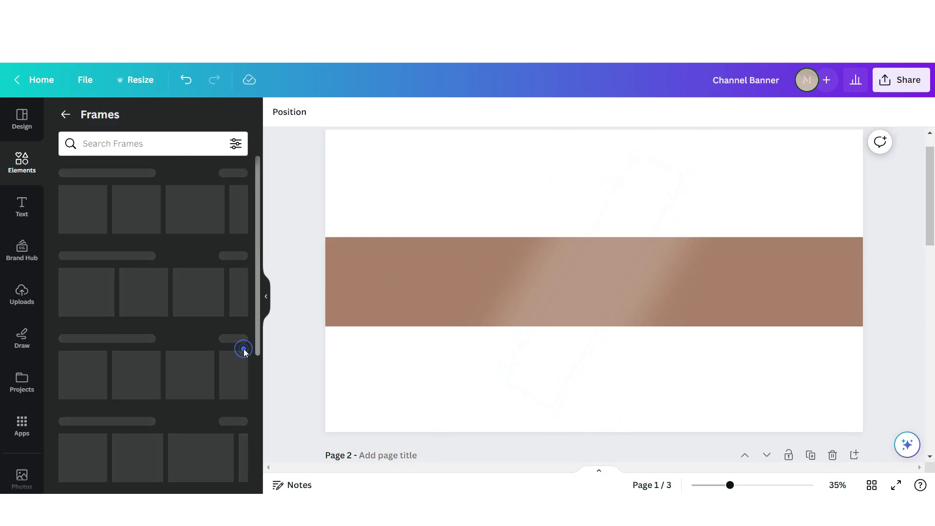
{"action": "left_click", "coordinate": [88, 196]}
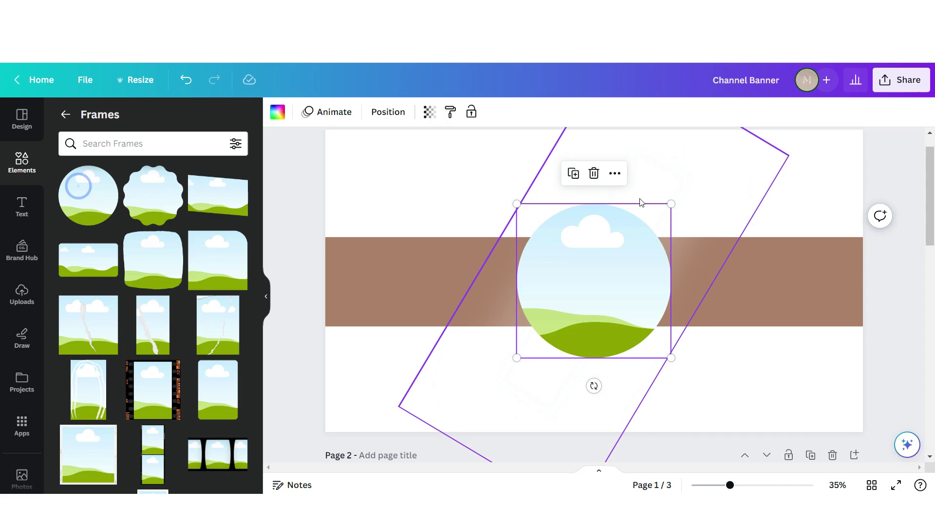
{"action": "left_click_drag", "start_coordinate": [672, 203], "coordinate": [613, 273]}
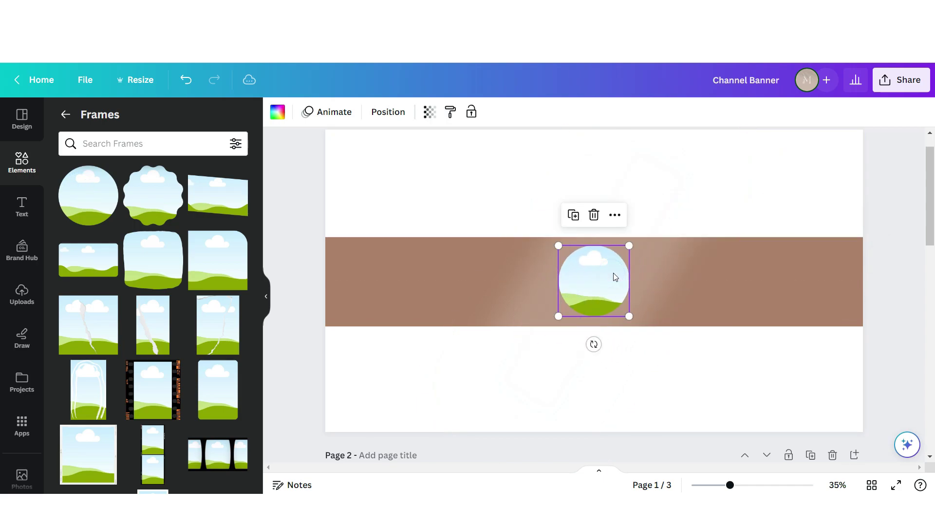
{"action": "left_click", "coordinate": [314, 244]}
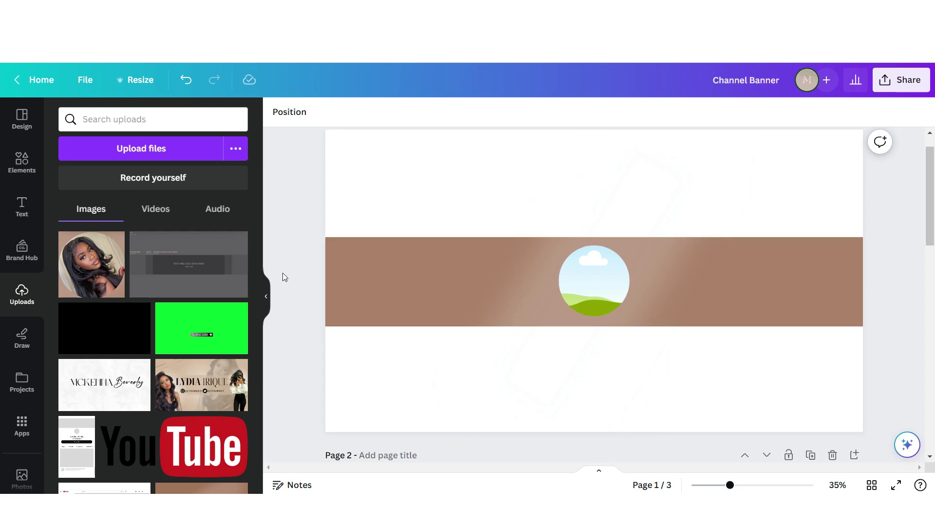
{"action": "left_click_drag", "start_coordinate": [105, 256], "coordinate": [581, 283]}
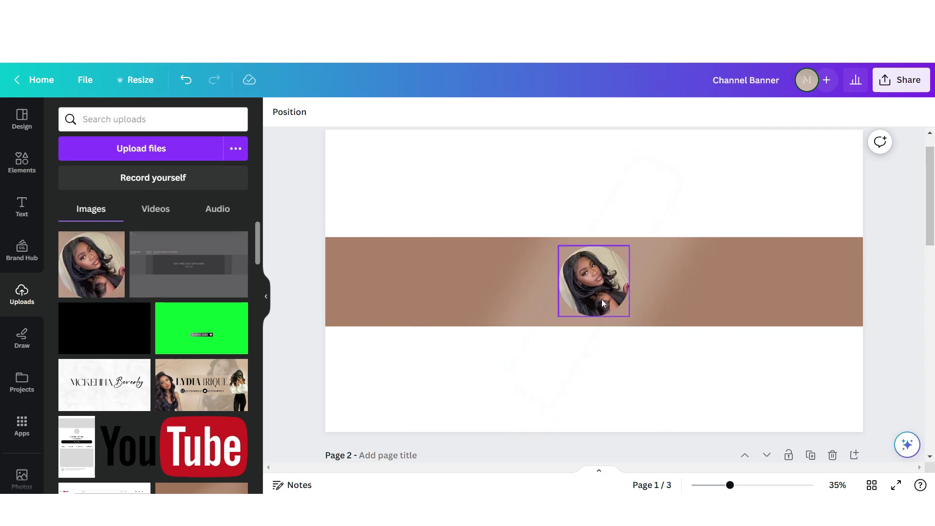
Add an unbolded subheading with the channel name and split its two words on the strip.
{"action": "left_click", "coordinate": [591, 276]}
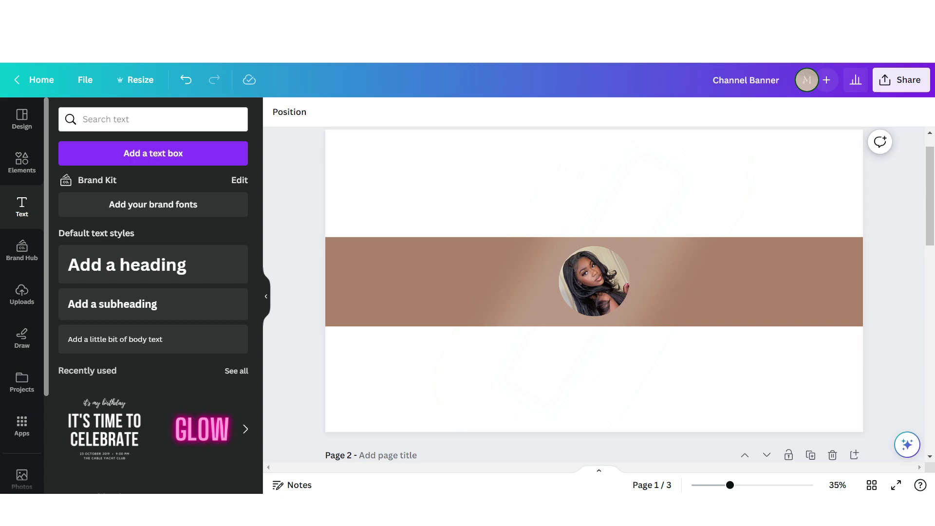
{"action": "left_click_drag", "start_coordinate": [104, 303], "coordinate": [509, 200]}
{"action": "key", "text": "ctrl+b"}
{"action": "left_click_drag", "start_coordinate": [594, 199], "coordinate": [658, 199]}
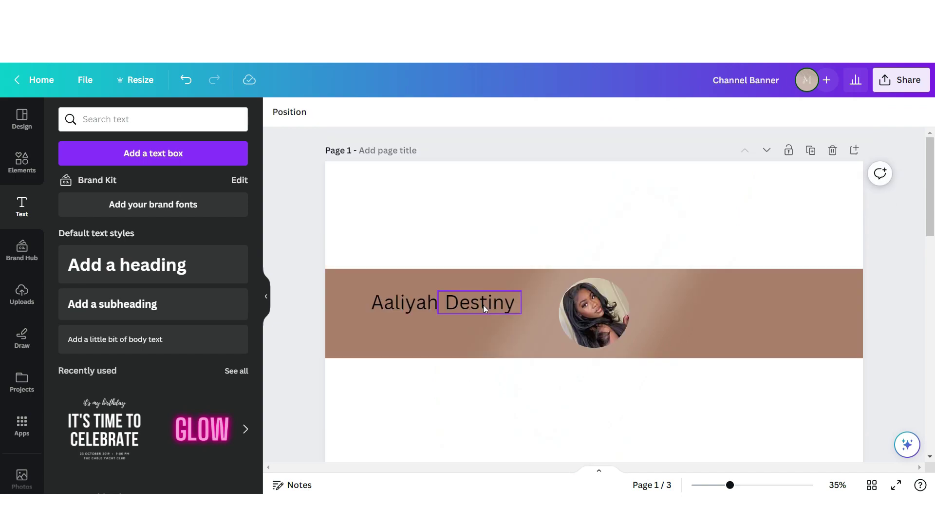
{"action": "left_click", "coordinate": [474, 305]}
{"action": "left_click_drag", "start_coordinate": [469, 307], "coordinate": [421, 308]}
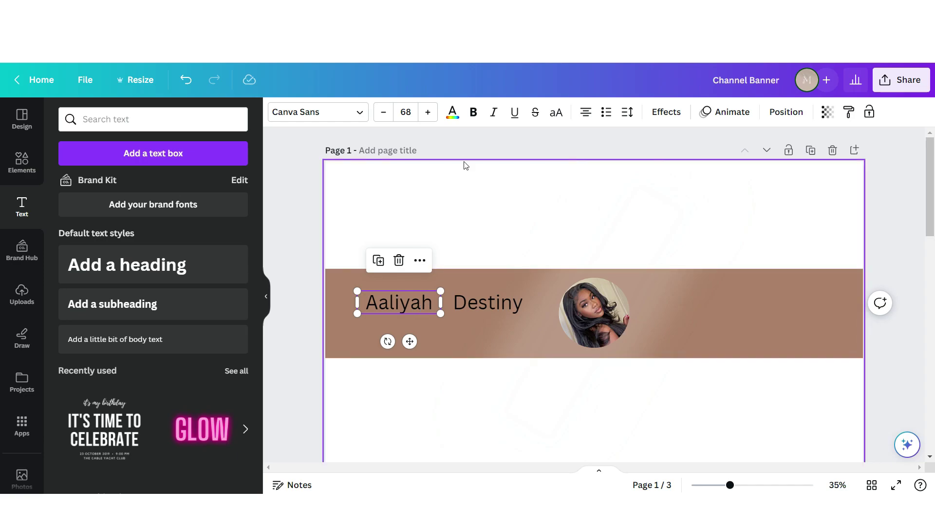
Set both name words in Allura, making the first one white at size 130 left of the photo.
{"action": "left_click", "coordinate": [452, 112]}
{"action": "left_click", "coordinate": [137, 185]}
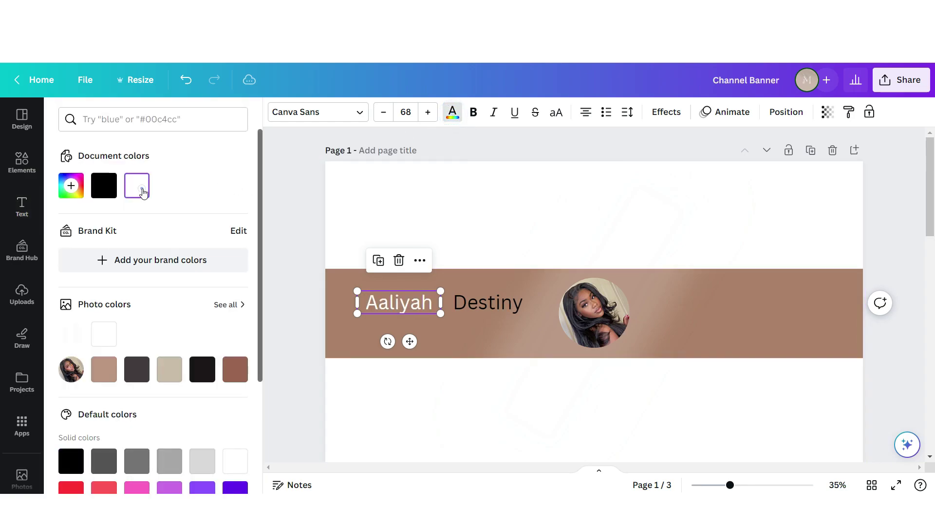
{"action": "left_click", "coordinate": [312, 112]}
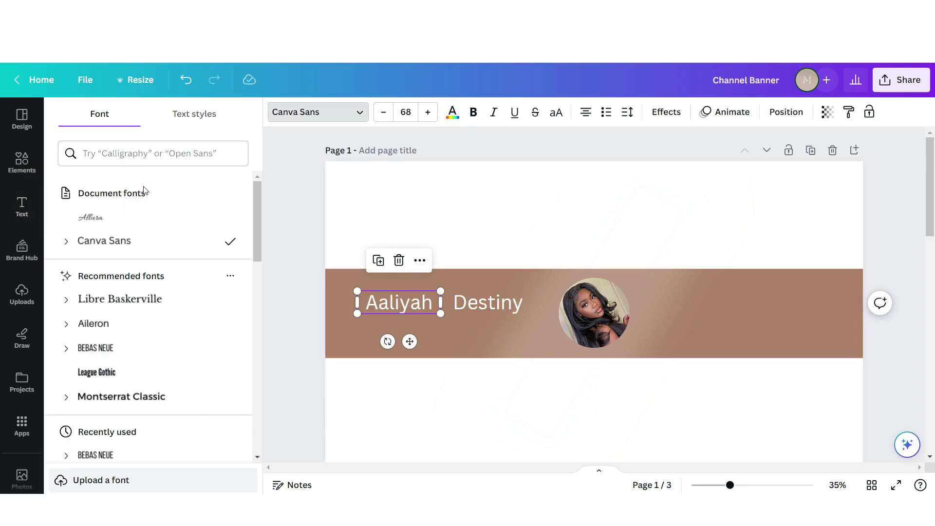
{"action": "left_click", "coordinate": [136, 226]}
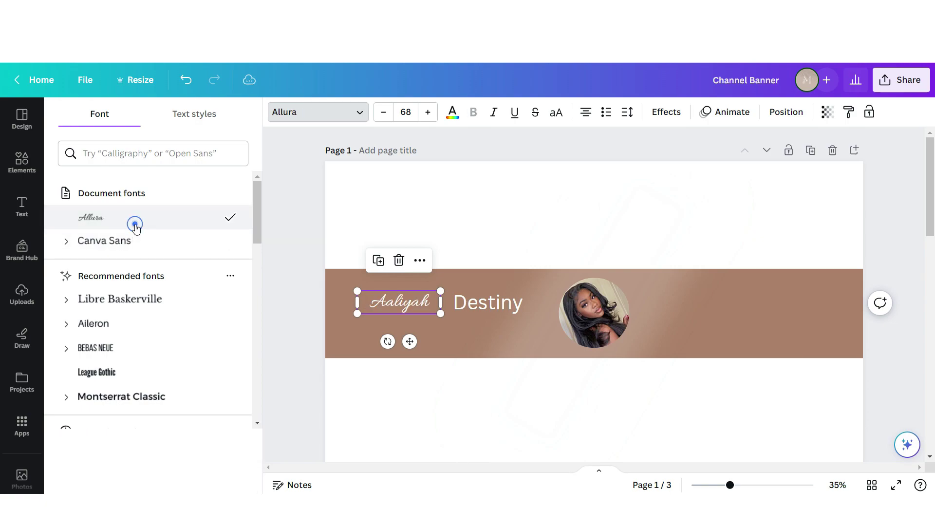
{"action": "left_click", "coordinate": [481, 305]}
{"action": "left_click", "coordinate": [192, 217]}
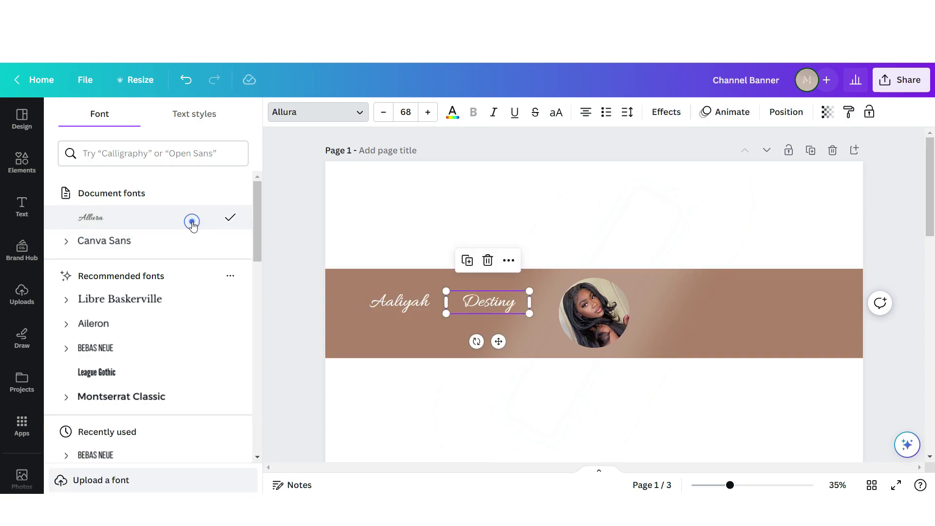
{"action": "left_click_drag", "start_coordinate": [487, 303], "coordinate": [528, 288]}
{"action": "left_click", "coordinate": [400, 303]}
{"action": "left_click_drag", "start_coordinate": [440, 315], "coordinate": [514, 336]}
{"action": "left_click_drag", "start_coordinate": [416, 300], "coordinate": [393, 300]}
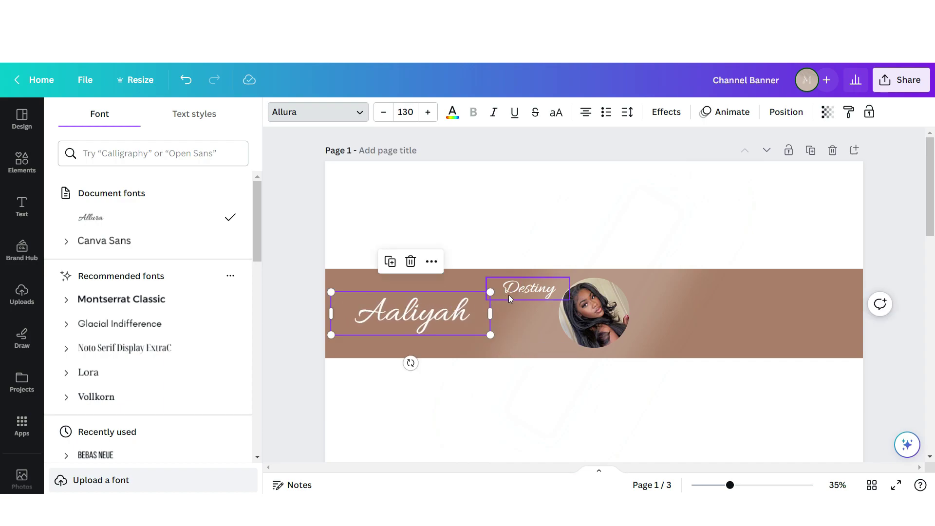
Paste the first name's style onto the second word and place it right of the photo.
{"action": "left_click", "coordinate": [849, 112]}
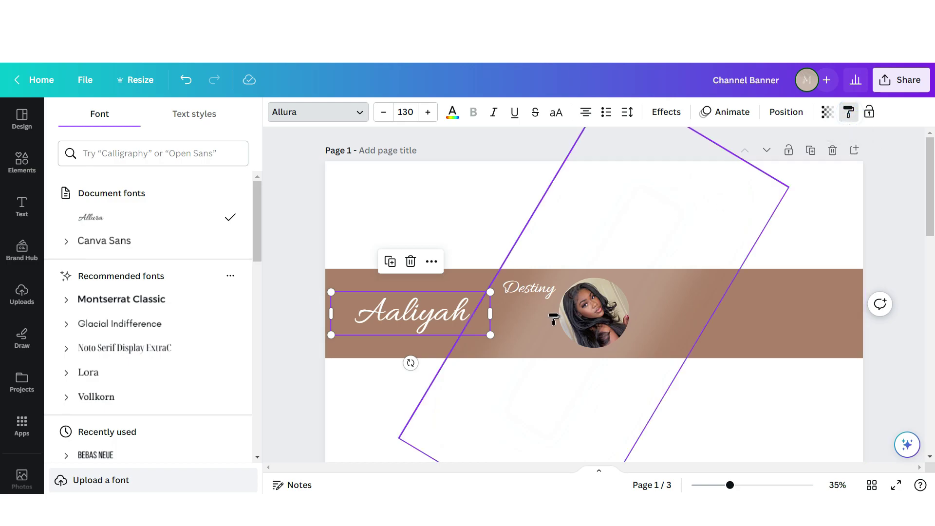
{"action": "left_click", "coordinate": [530, 292]}
{"action": "left_click_drag", "start_coordinate": [578, 301], "coordinate": [606, 311]}
{"action": "left_click_drag", "start_coordinate": [530, 301], "coordinate": [703, 320]}
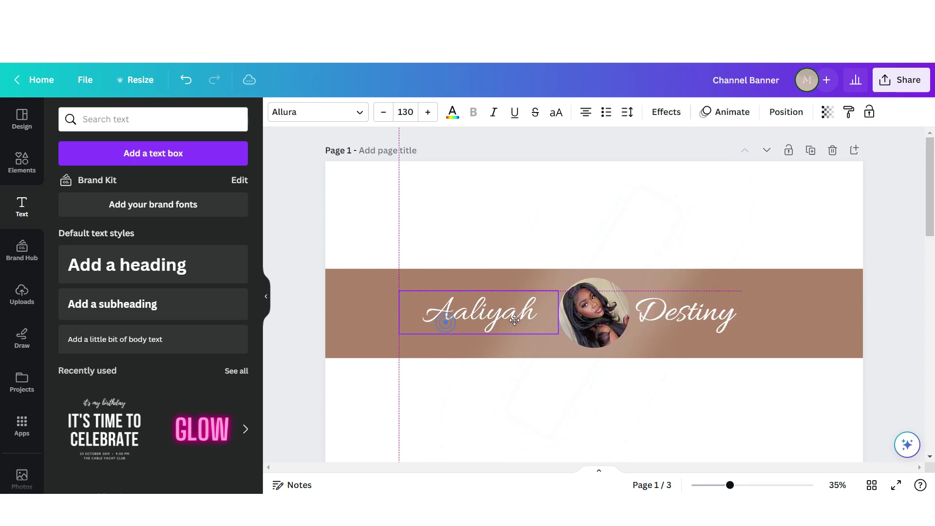
Place the 'PRODUCT REVIEWS X HAULS' subtitle under the first name in Bebas Neue with letter spacing about 132.
{"action": "key", "text": "ctrl+z"}
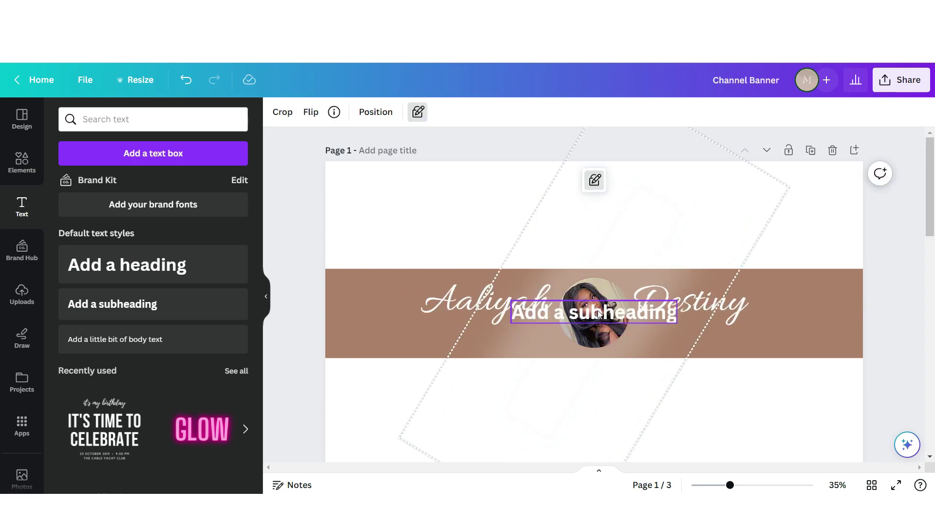
{"action": "left_click_drag", "start_coordinate": [599, 314], "coordinate": [494, 344]}
{"action": "key", "text": "ctrl+z"}
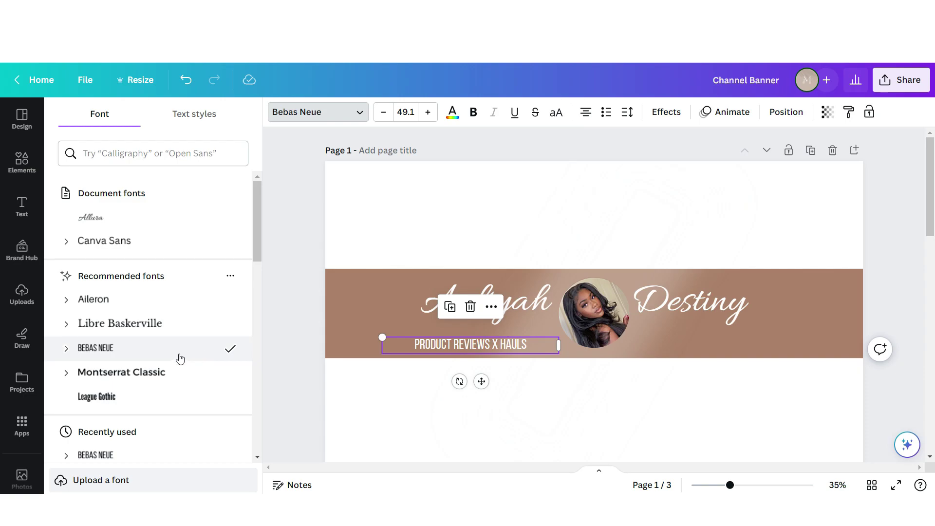
{"action": "left_click", "coordinate": [628, 112]}
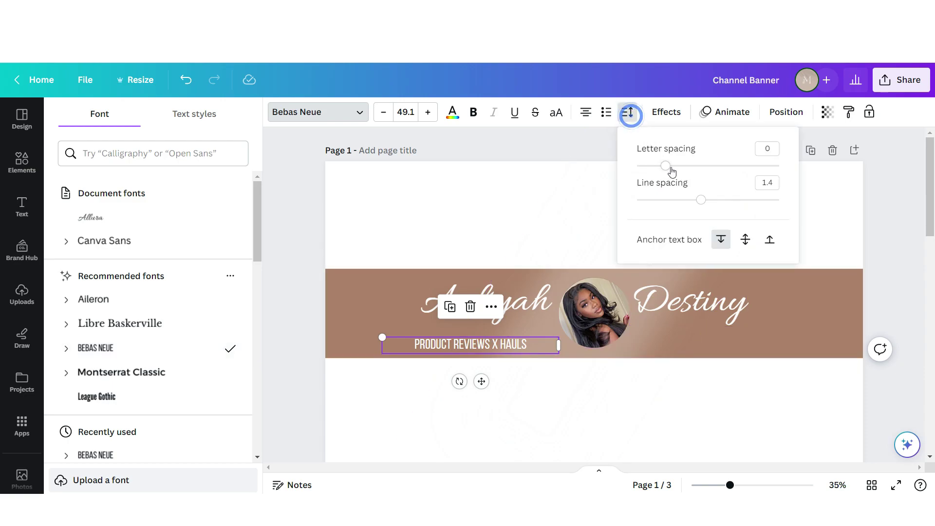
{"action": "left_click_drag", "start_coordinate": [665, 167], "coordinate": [681, 166]}
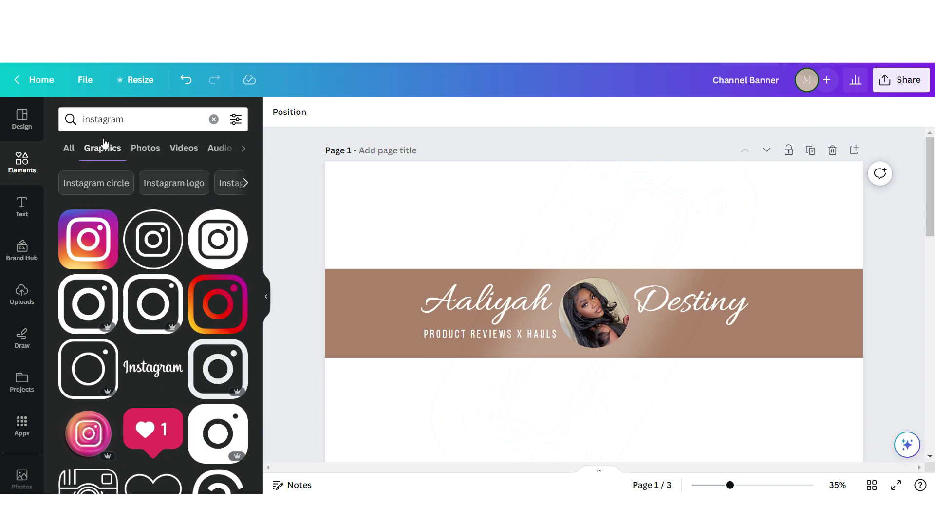
Add Instagram and Twitter icons below the surname.
{"action": "left_click", "coordinate": [152, 304]}
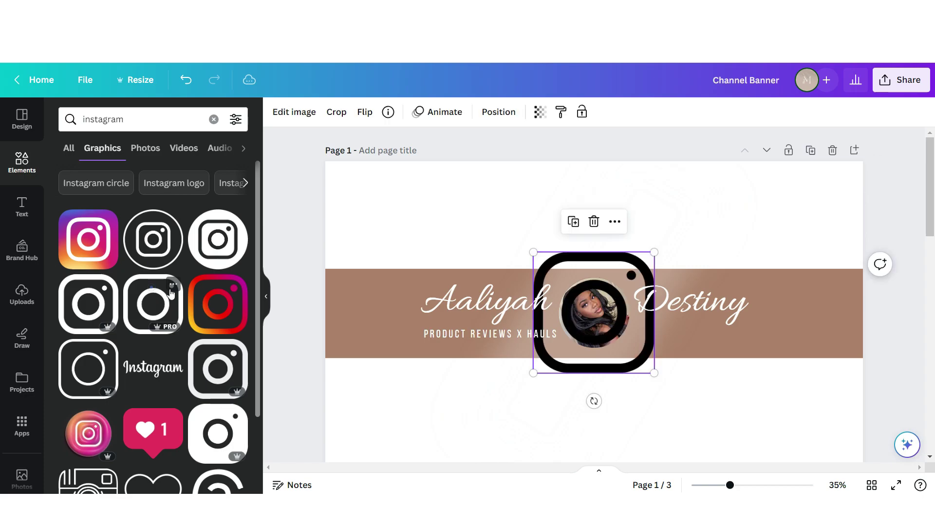
{"action": "left_click_drag", "start_coordinate": [569, 265], "coordinate": [707, 331]}
{"action": "left_click_drag", "start_coordinate": [726, 375], "coordinate": [665, 372]}
{"action": "left_click", "coordinate": [22, 162]}
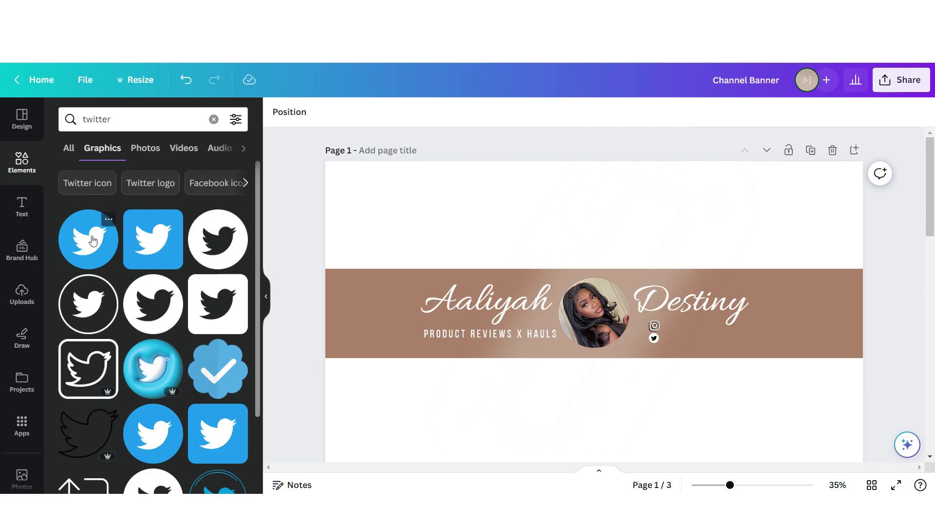
{"action": "scroll", "coordinate": [627, 293], "scroll_direction": "up", "scroll_amount": 3}
Move a duplicate of the subtitle beside the icons, set letter spacing 30, and select its text to become the handle.
{"action": "left_click", "coordinate": [387, 355]}
{"action": "left_click_drag", "start_coordinate": [387, 356], "coordinate": [764, 356]}
{"action": "left_click", "coordinate": [626, 111]}
{"action": "left_click_drag", "start_coordinate": [693, 166], "coordinate": [669, 166]}
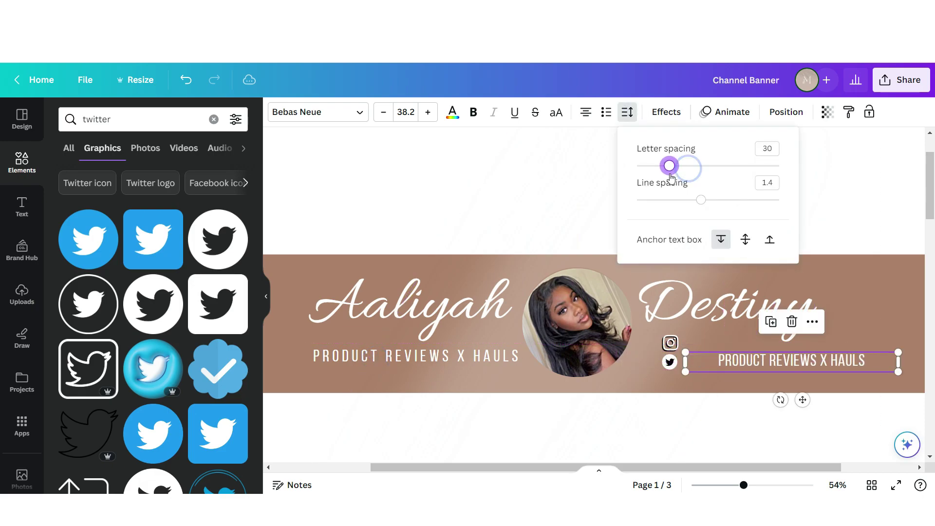
{"action": "double_click", "coordinate": [828, 359]}
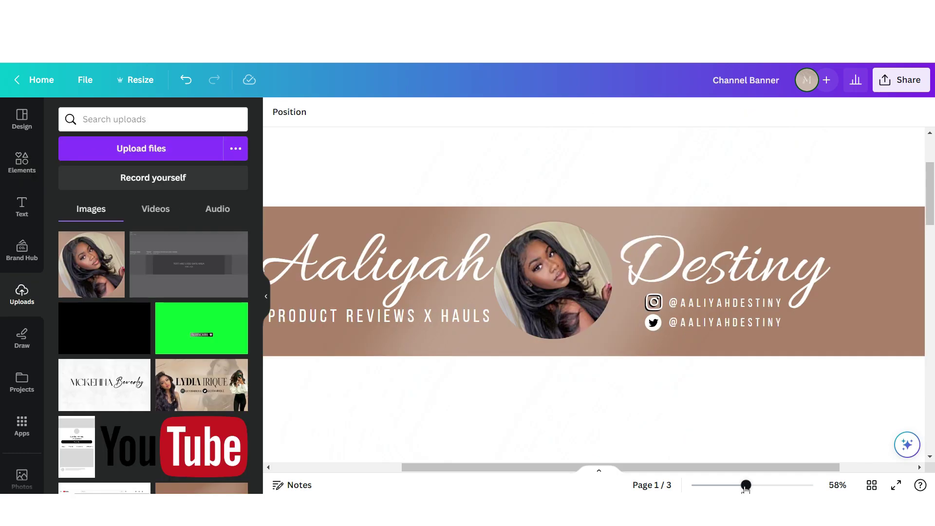
{"action": "left_click_drag", "start_coordinate": [745, 485], "coordinate": [735, 488]}
Place the safe-area guide image, stretch it over the page, and bring it to front.
{"action": "left_click_drag", "start_coordinate": [735, 487], "coordinate": [731, 485]}
{"action": "left_click_drag", "start_coordinate": [188, 264], "coordinate": [417, 391]}
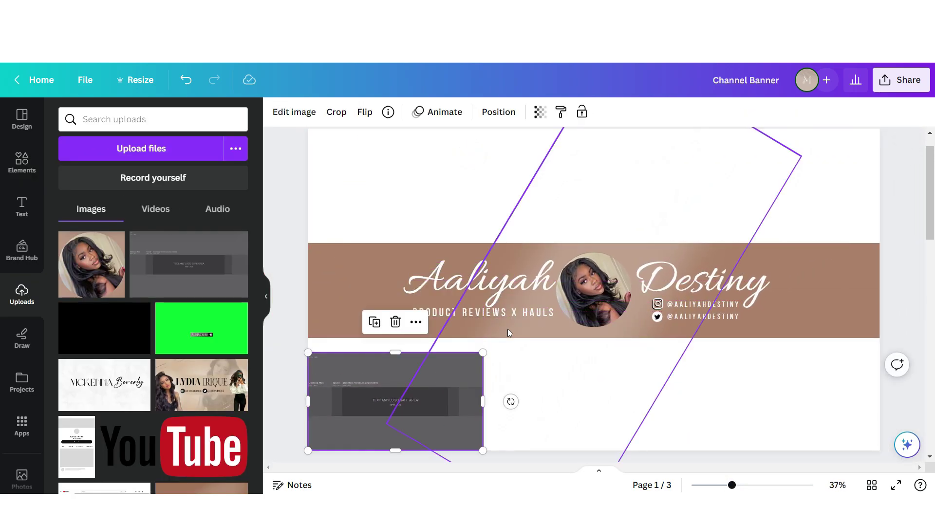
{"action": "left_click_drag", "start_coordinate": [482, 353], "coordinate": [887, 142]}
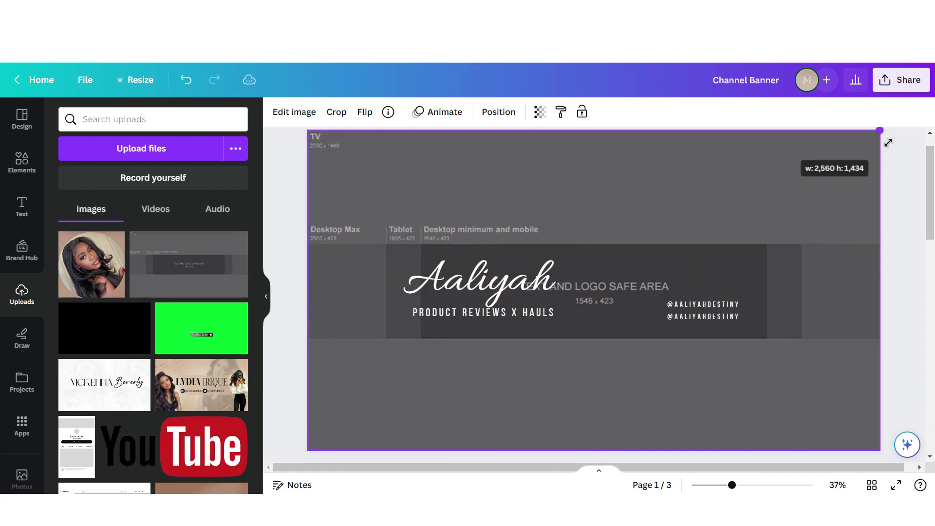
{"action": "left_click", "coordinate": [499, 111]}
{"action": "left_click", "coordinate": [113, 170]}
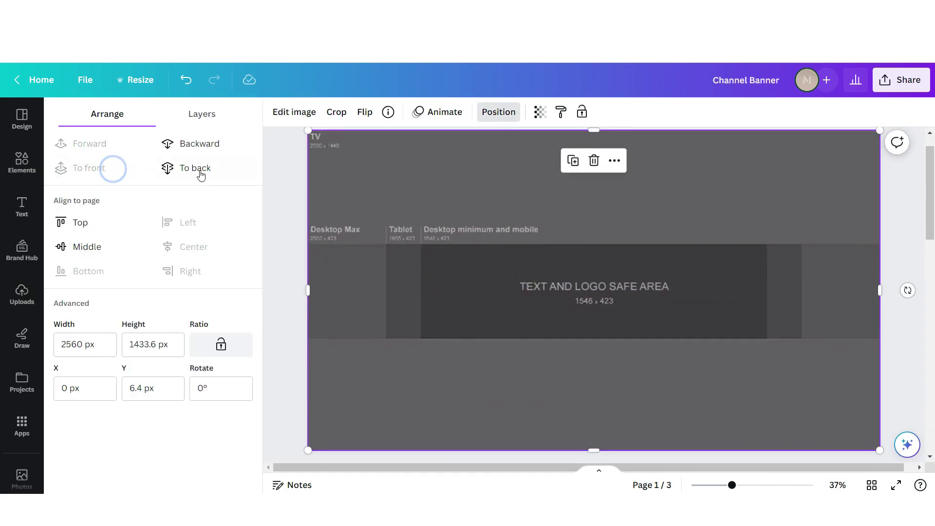
Trim the guide's sides inward, set its transparency to 80, and lock it.
{"action": "left_click_drag", "start_coordinate": [308, 290], "coordinate": [420, 290]}
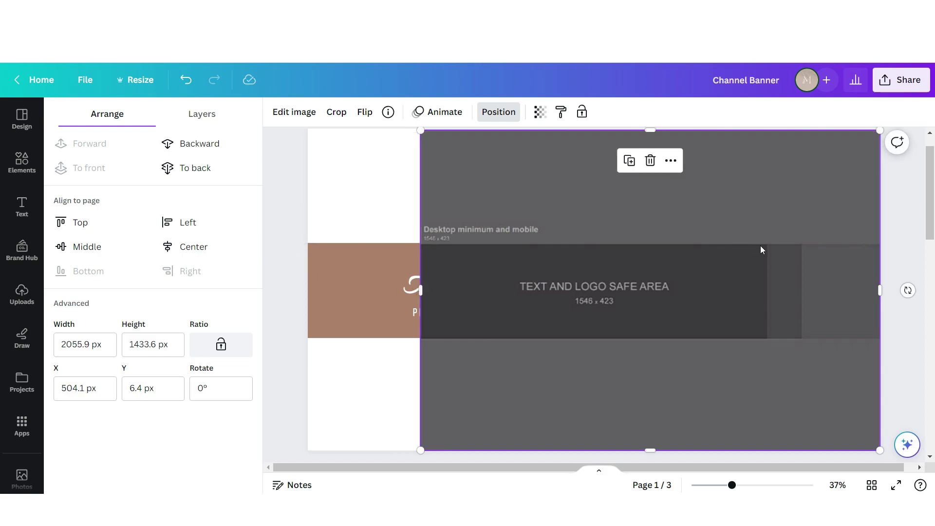
{"action": "left_click_drag", "start_coordinate": [880, 291], "coordinate": [767, 290]}
{"action": "left_click", "coordinate": [540, 112]}
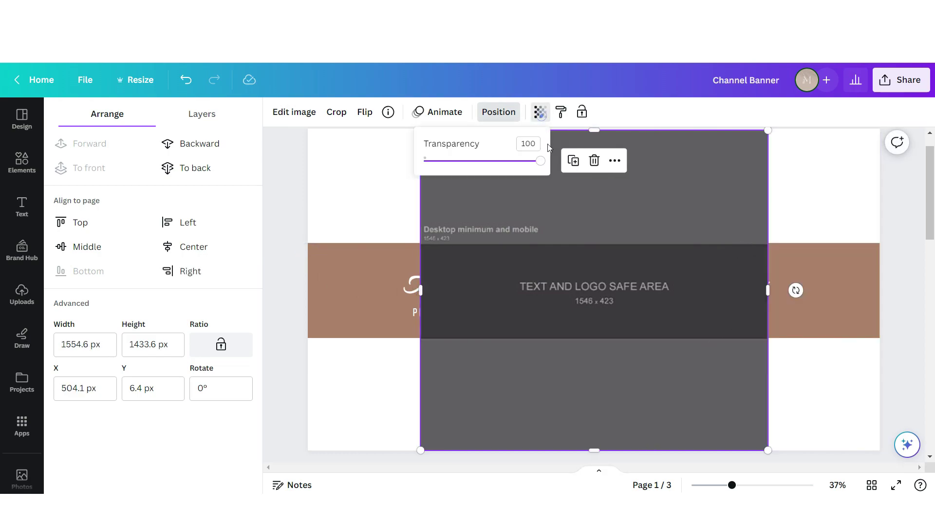
{"action": "left_click_drag", "start_coordinate": [538, 162], "coordinate": [518, 167]}
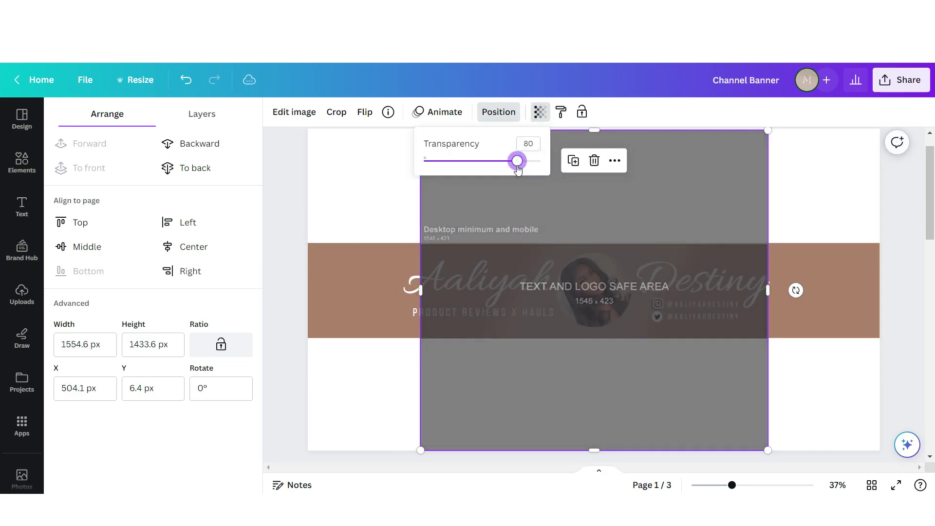
{"action": "left_click", "coordinate": [582, 111]}
{"action": "left_click", "coordinate": [899, 197]}
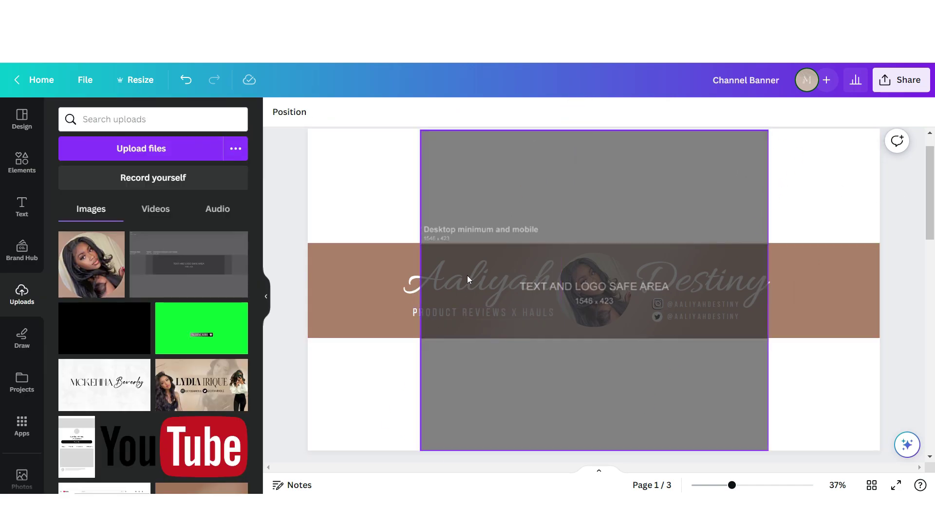
Shift the banner text right into the safe area, then unlock and delete the guide.
{"action": "left_click", "coordinate": [397, 314]}
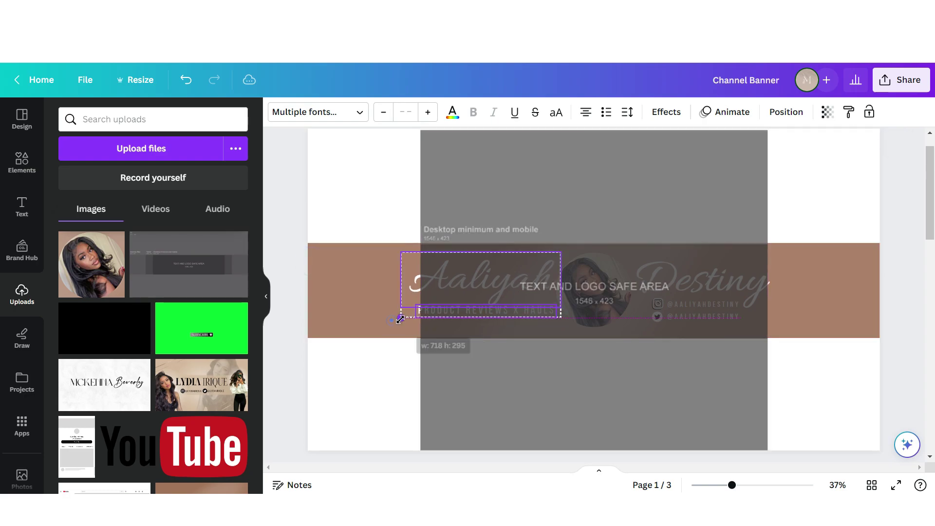
{"action": "left_click_drag", "start_coordinate": [396, 317], "coordinate": [415, 315]}
{"action": "left_click", "coordinate": [594, 165]}
{"action": "left_click", "coordinate": [593, 163]}
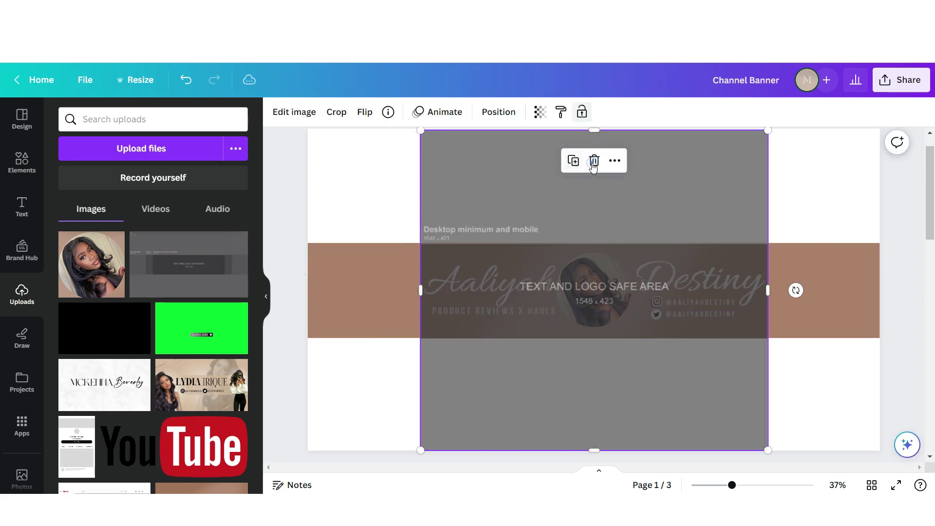
{"action": "left_click", "coordinate": [593, 162]}
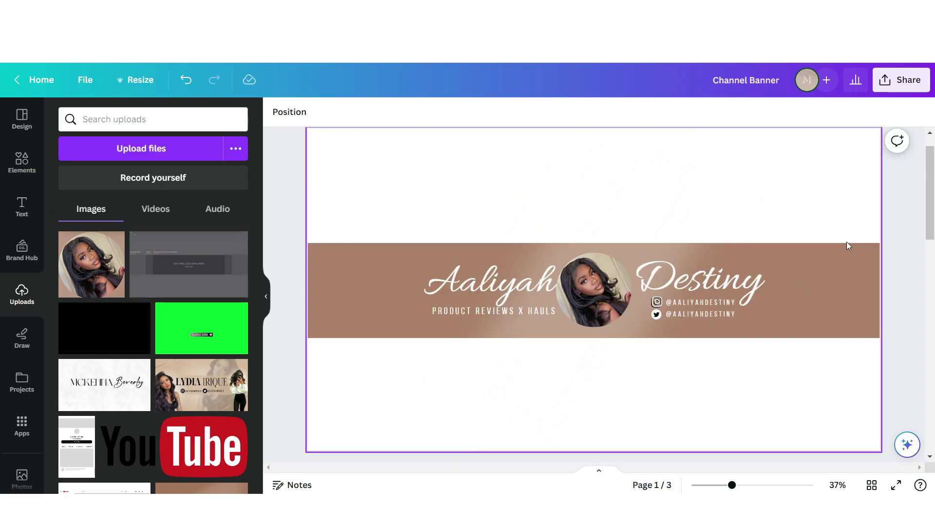
Bring up the PNG download settings for the 2,560 × 1,440 px banner.
{"action": "left_click", "coordinate": [893, 222]}
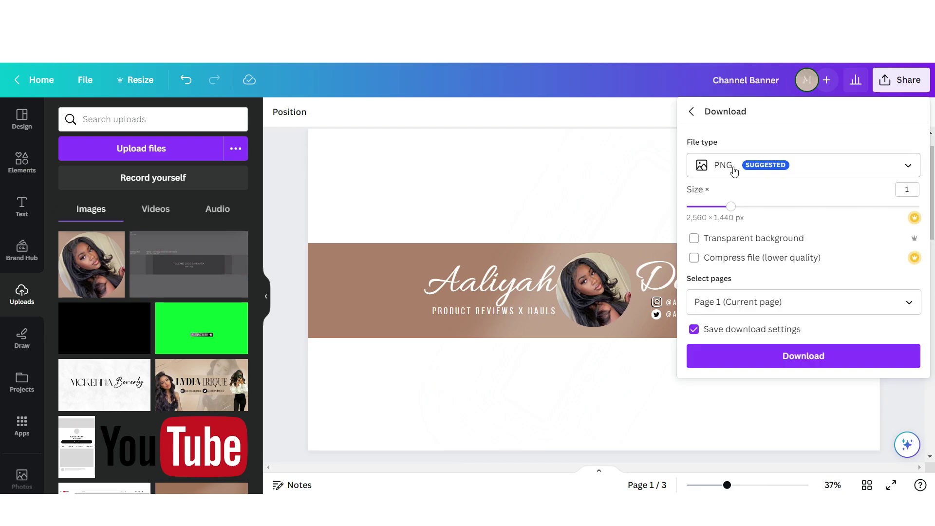